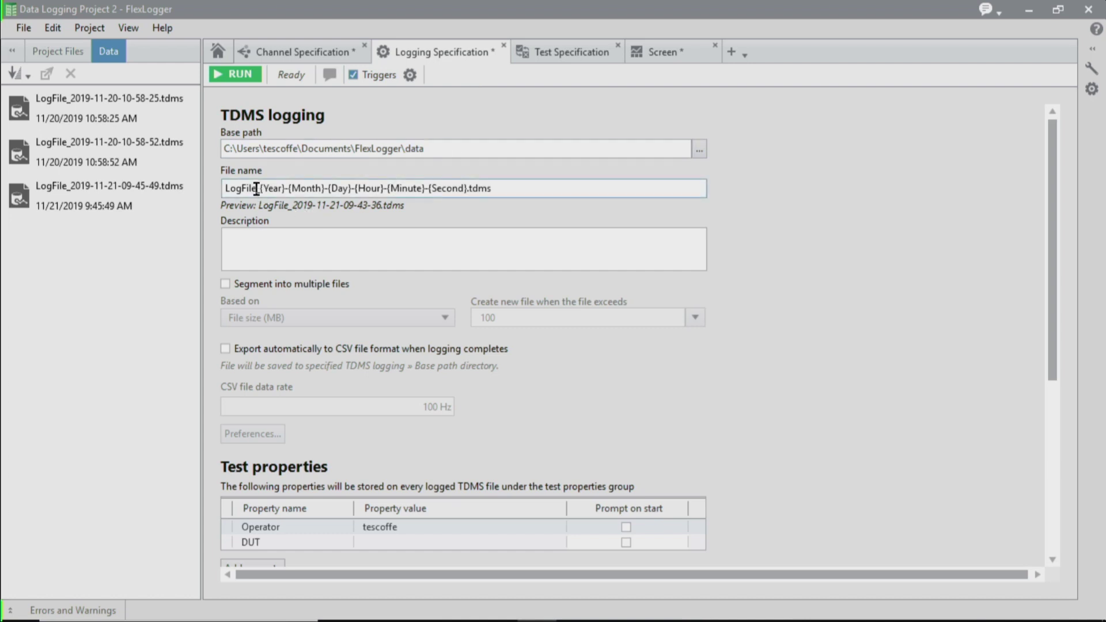
Replace the LogFile prefix with FanVibration, keeping the date and time placeholders in the file name
drag(256, 189, 220, 192)
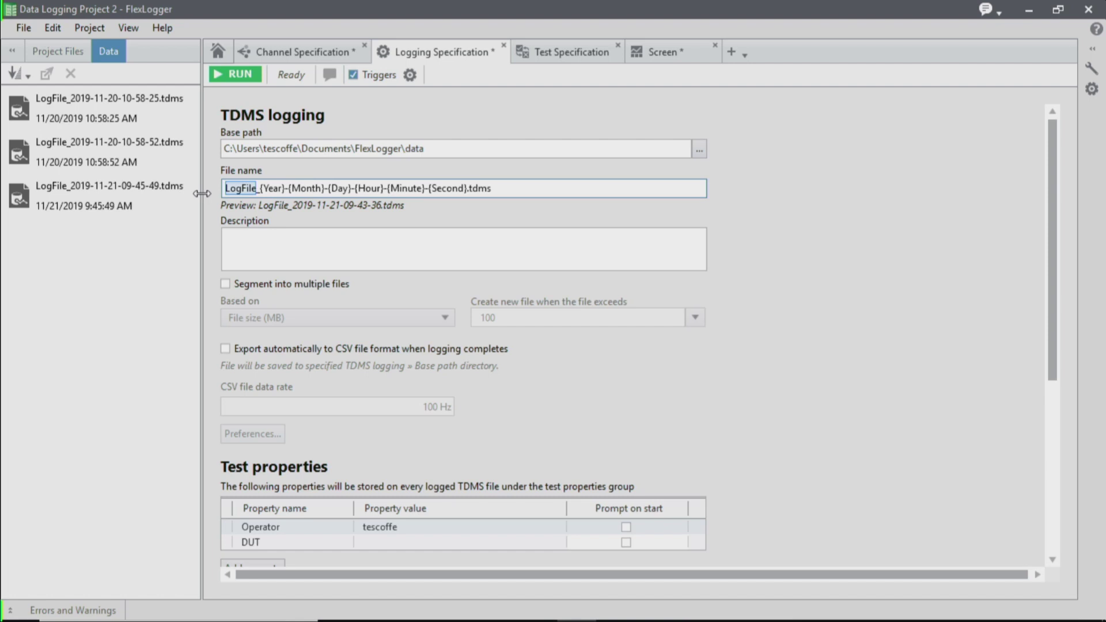
text(FanVibr)
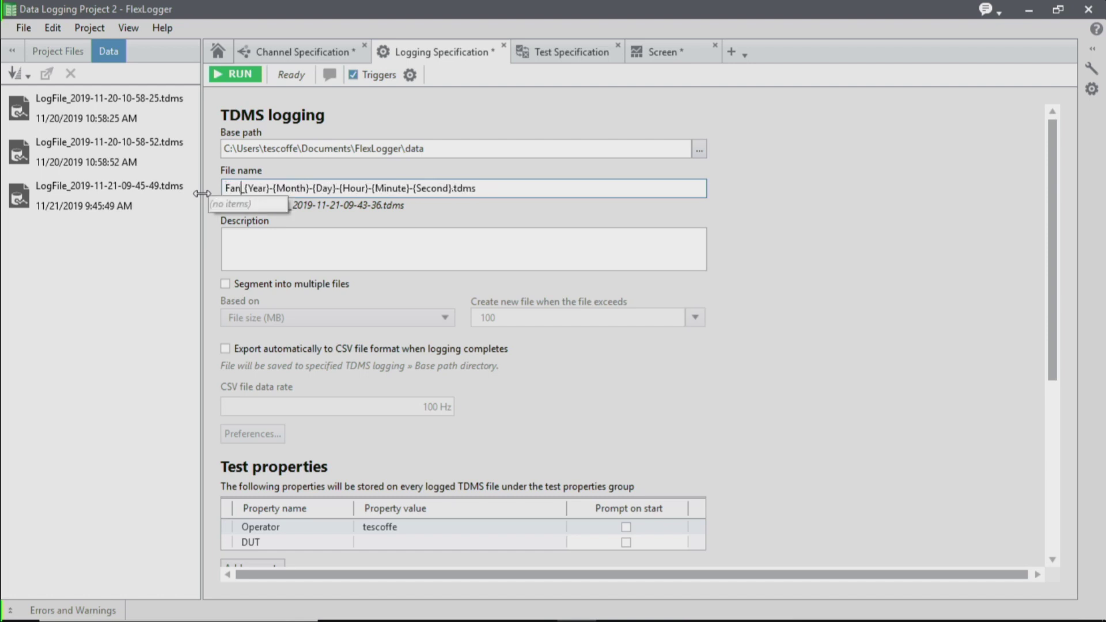
text(ation)
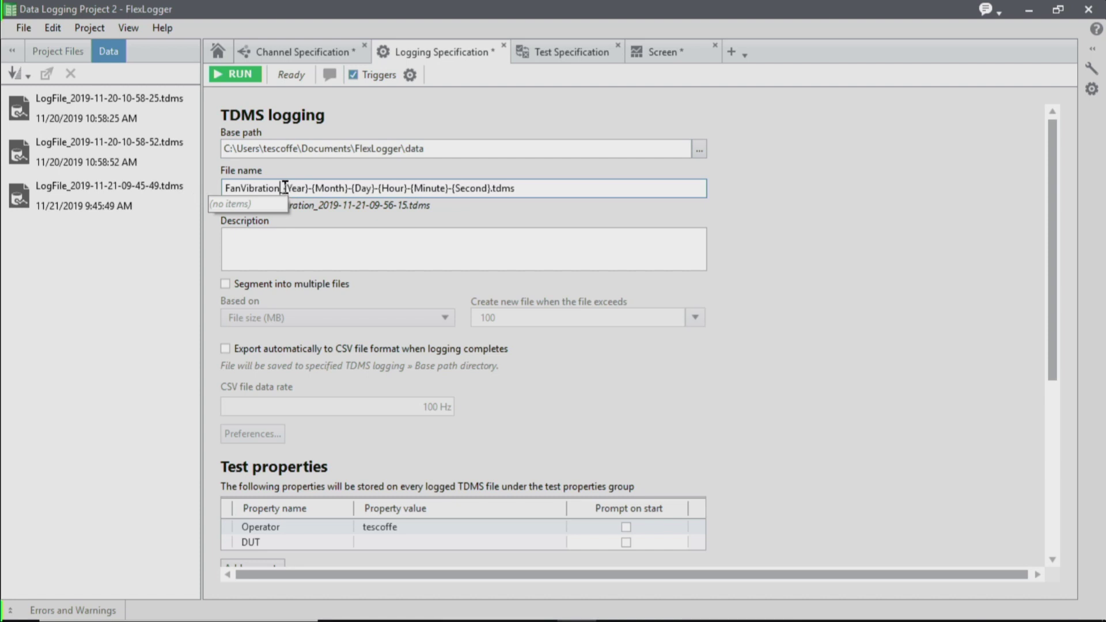
drag(284, 188, 483, 193)
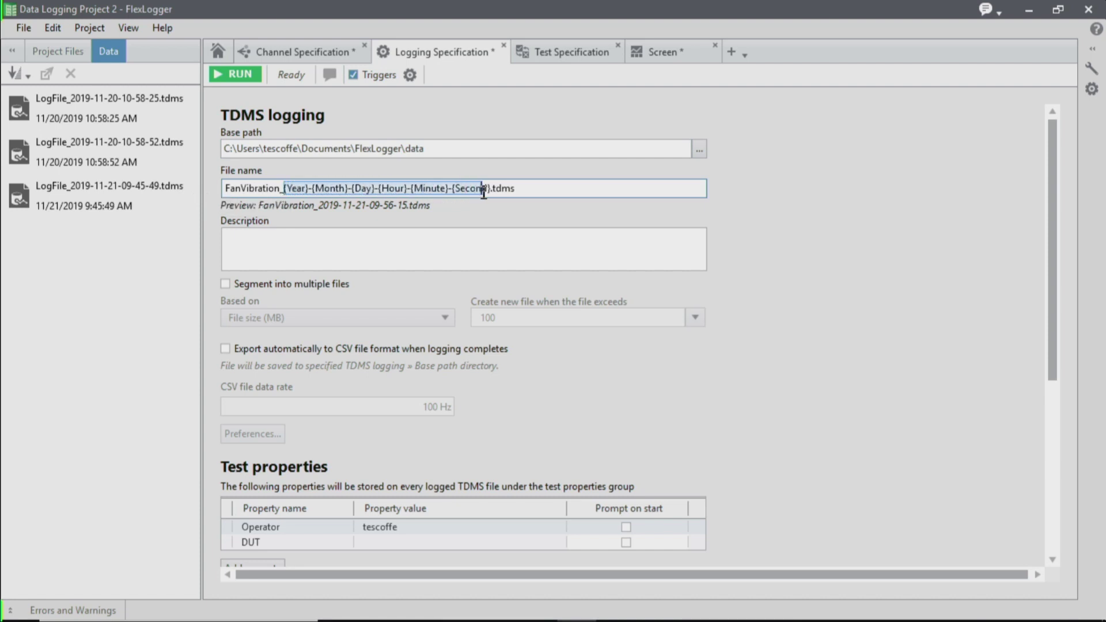
click(775, 212)
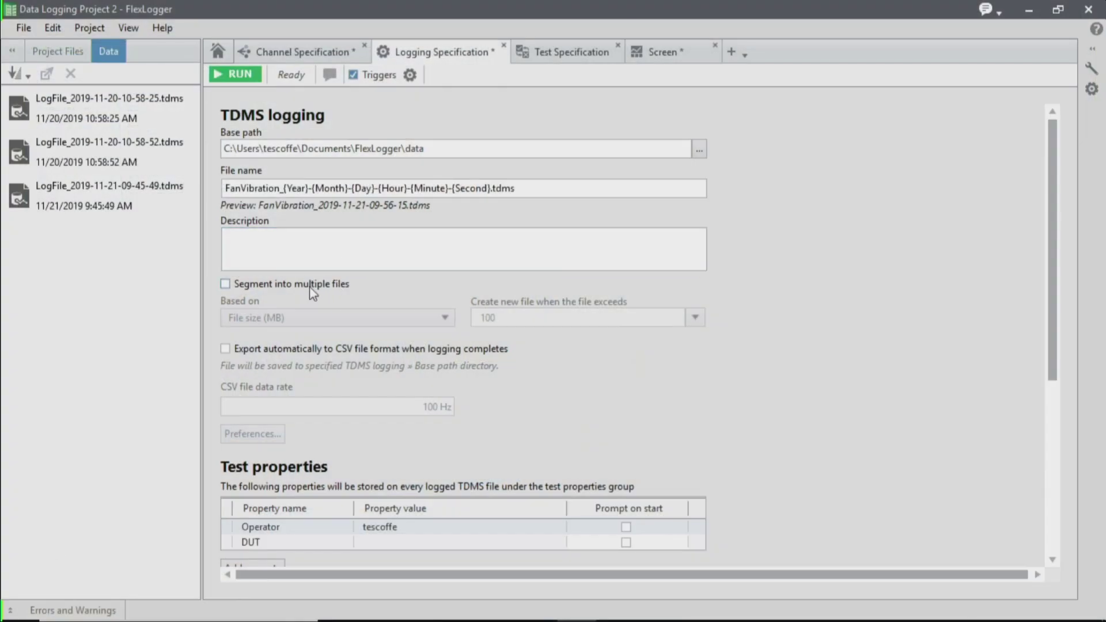
click(226, 285)
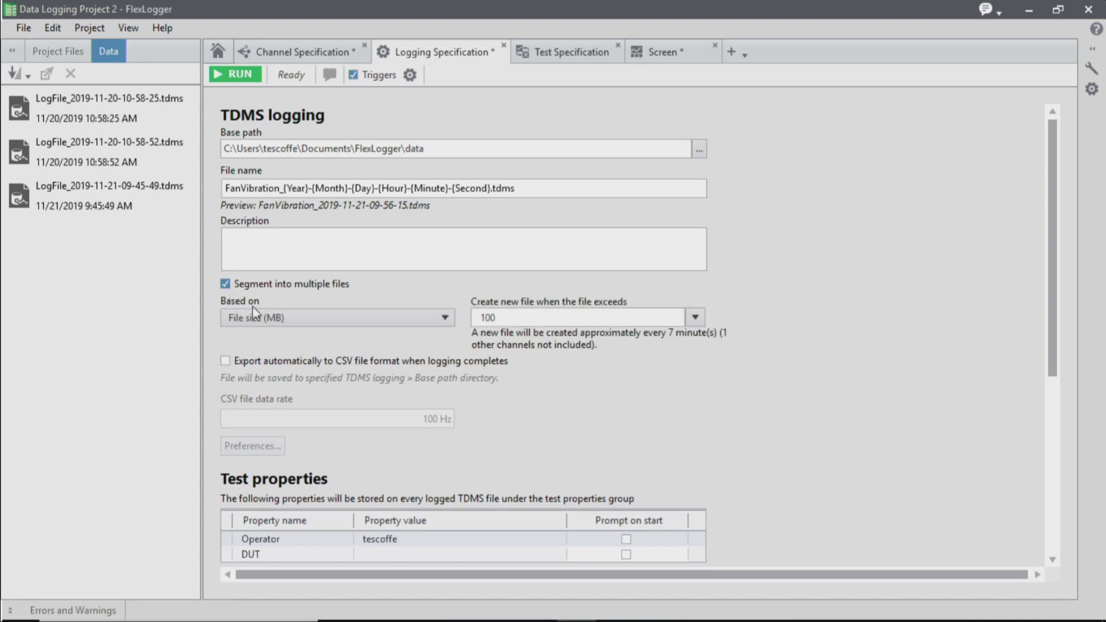
click(398, 316)
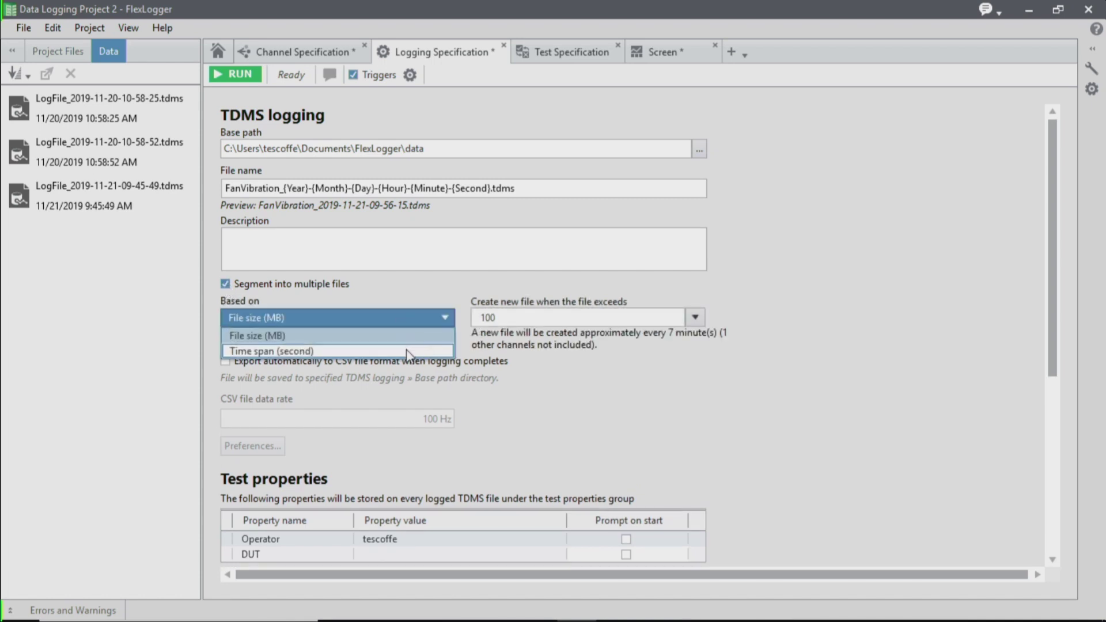
click(232, 288)
click(229, 284)
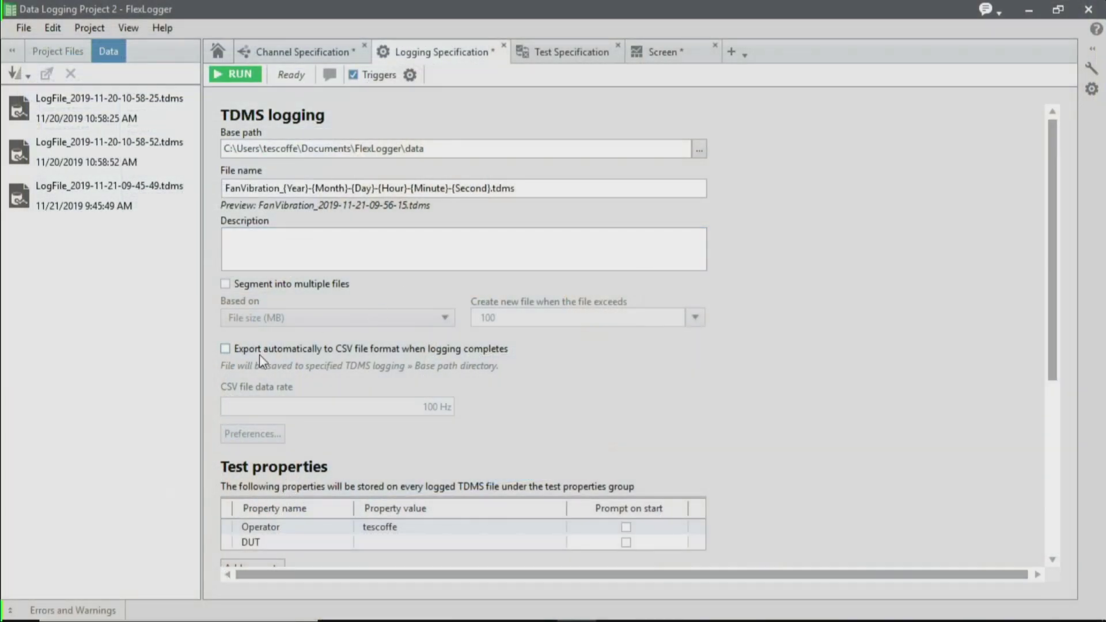
Enable automatic CSV export and add a new test property named TestChamber
click(226, 348)
scroll(544, 376, down, 1)
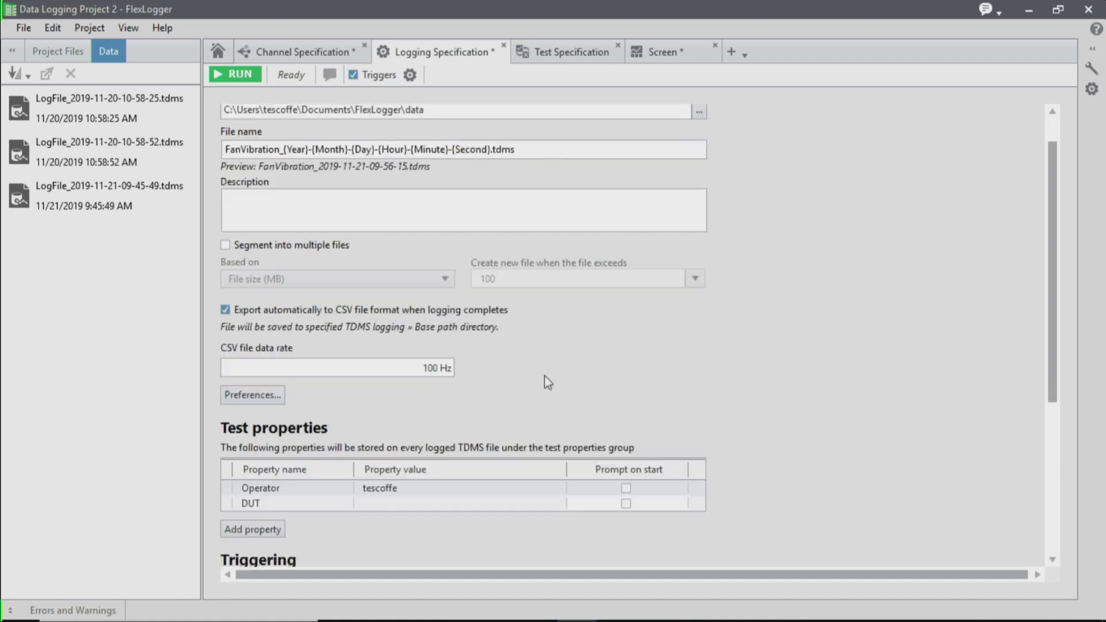
scroll(545, 376, down, 3)
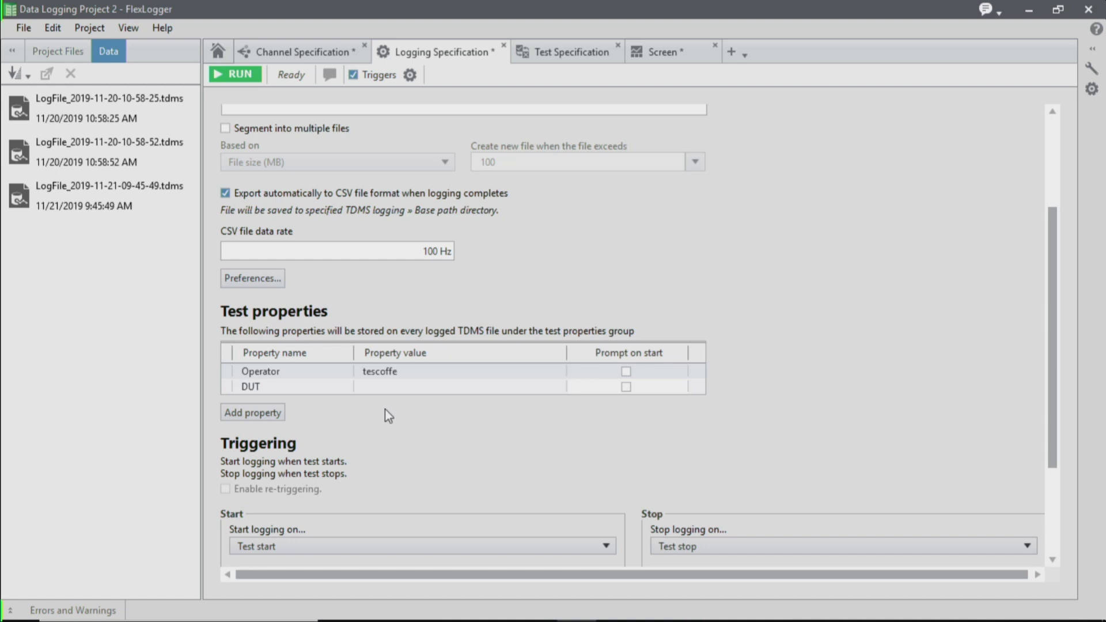
click(268, 416)
text(Test)
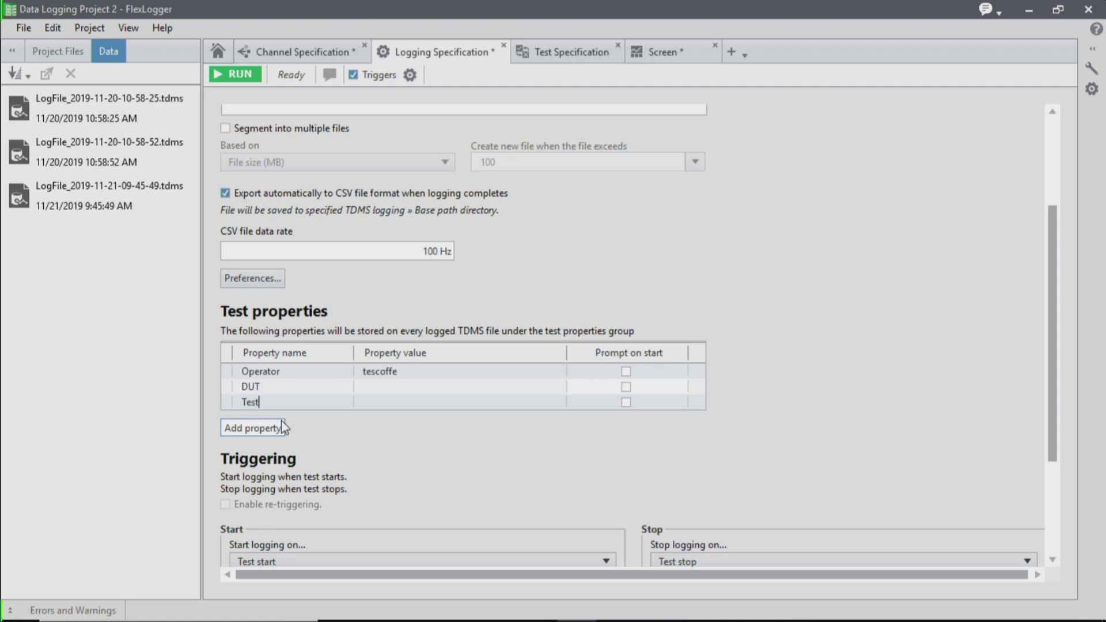
text(Chamber)
key(Return)
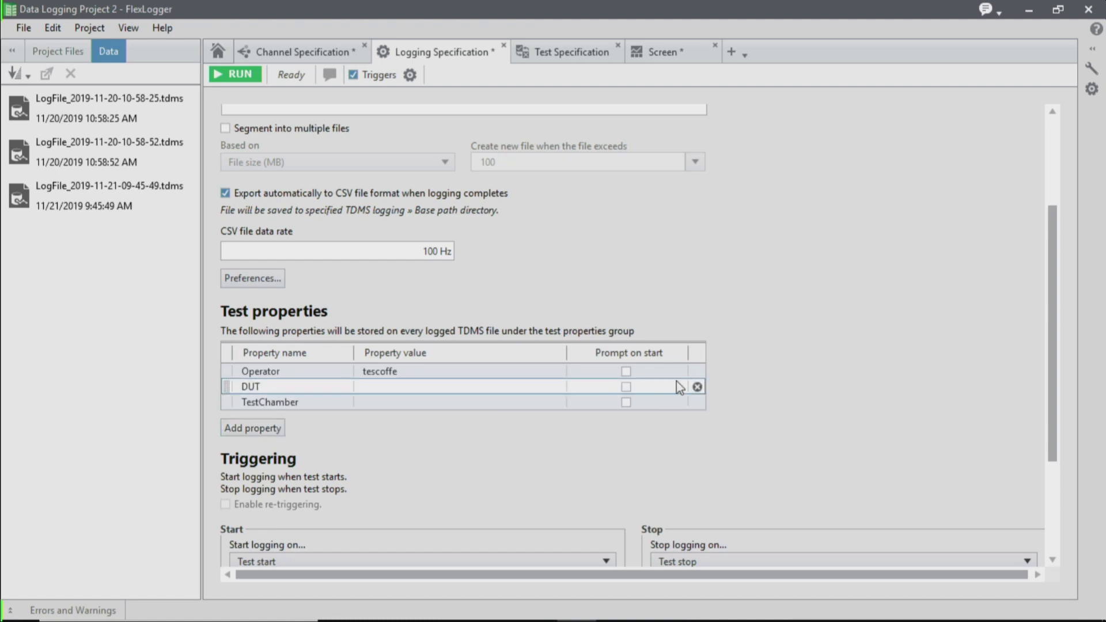
Set Operator, DUT and TestChamber to prompt on start
scroll(766, 383, up, 2)
scroll(638, 431, down, 1)
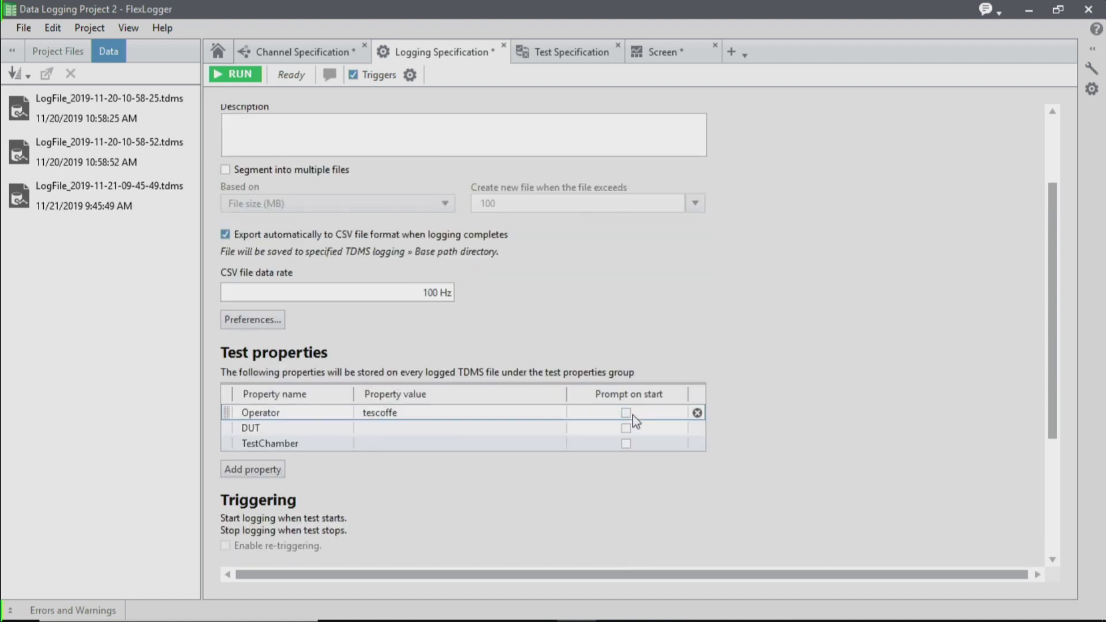
click(627, 414)
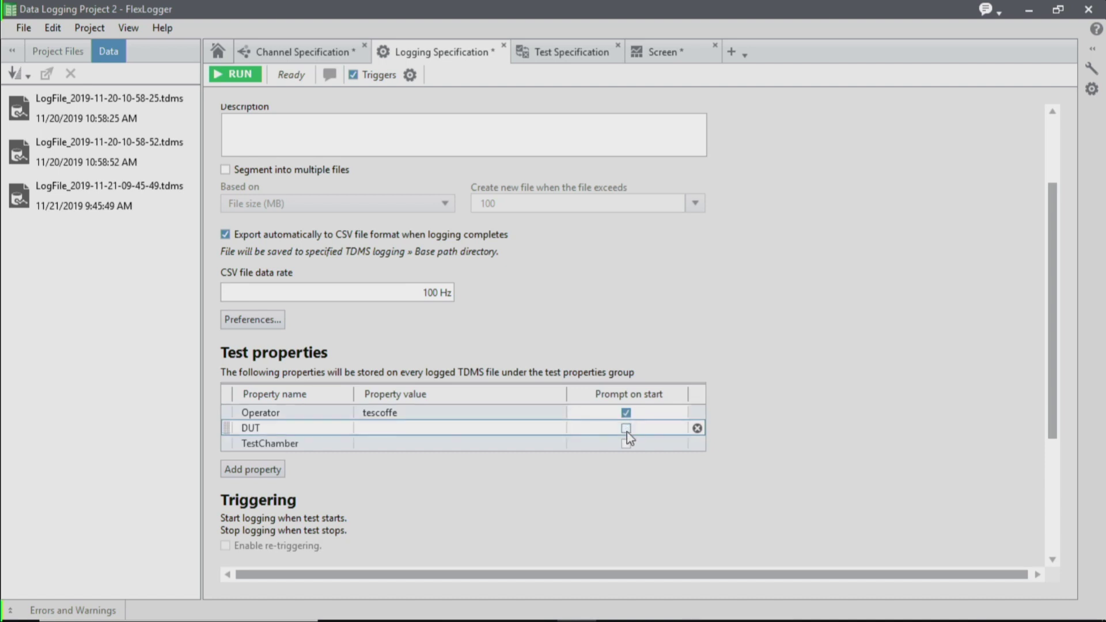
click(627, 429)
click(626, 444)
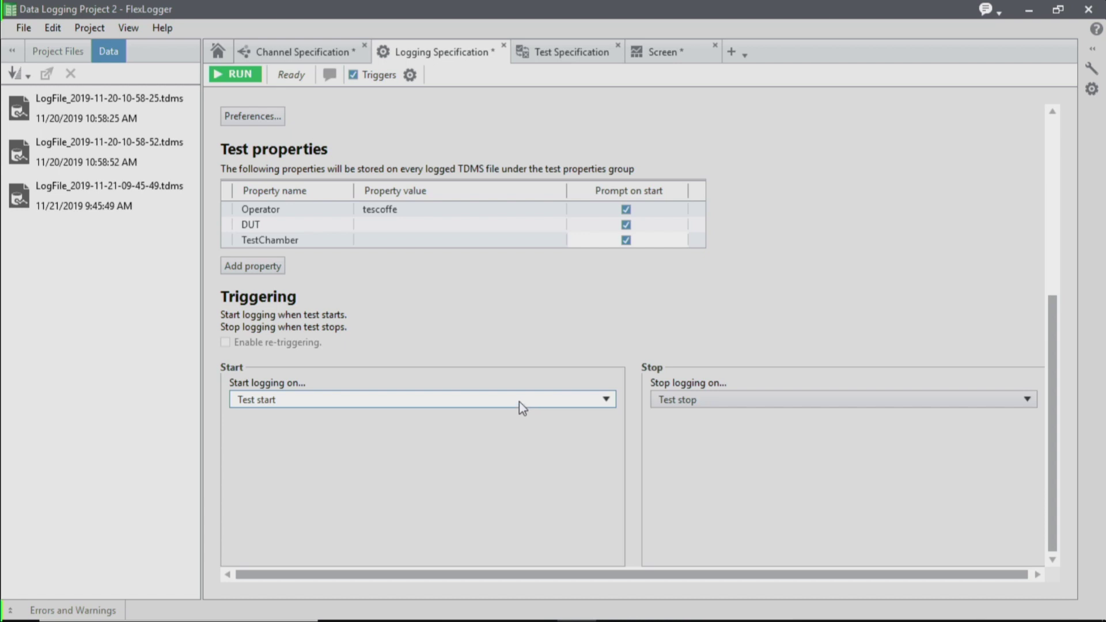
Start logging on a Fan_Enable channel value change with a 3-second leading time
click(520, 404)
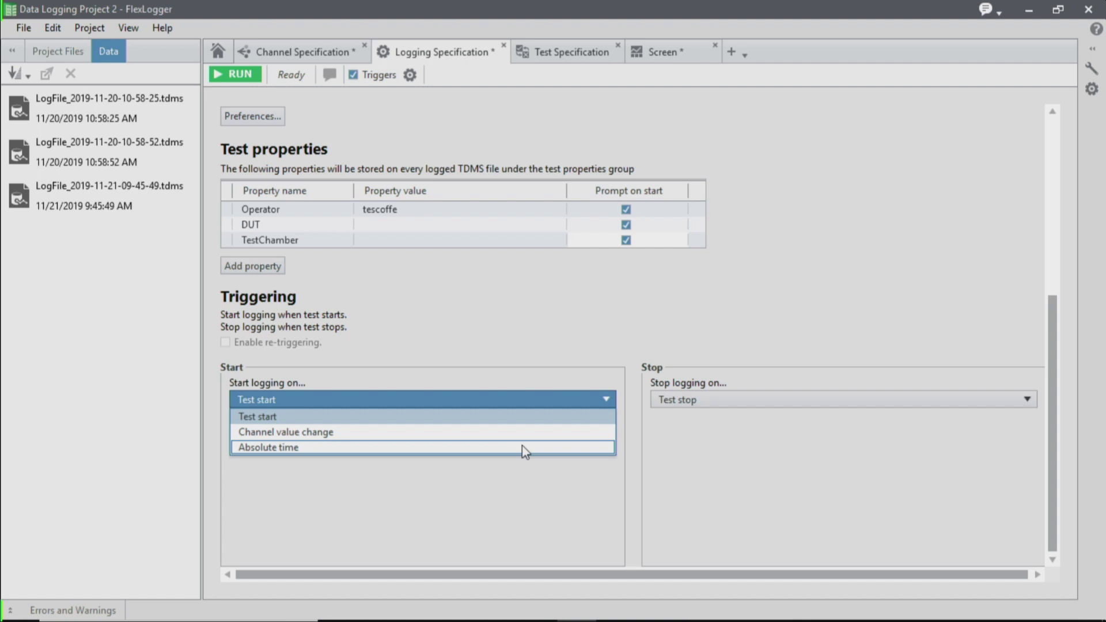
click(513, 432)
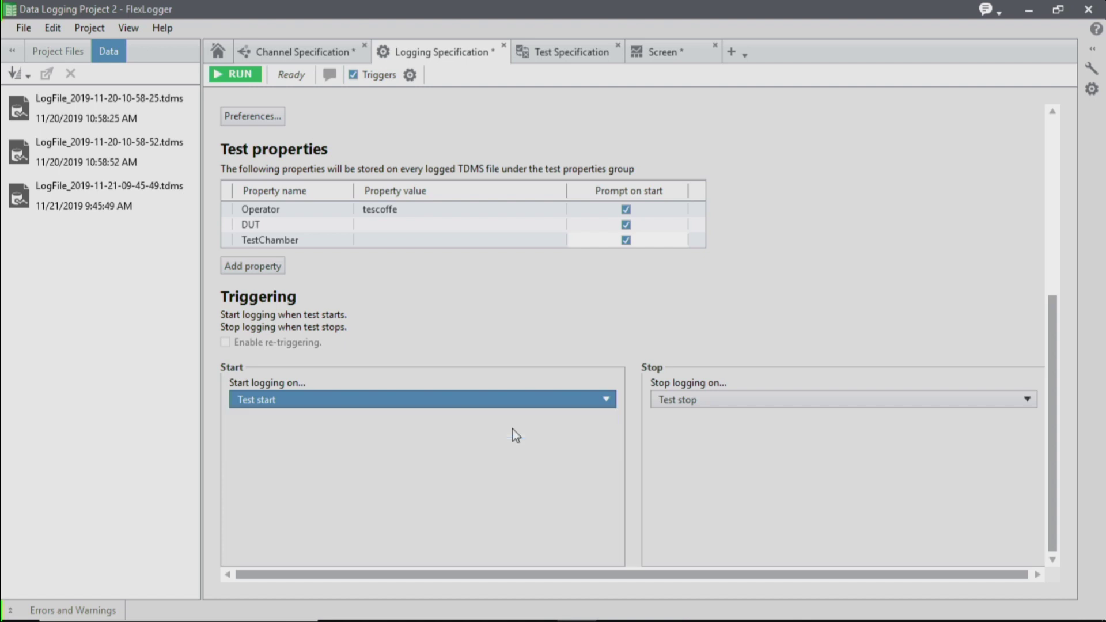
click(627, 259)
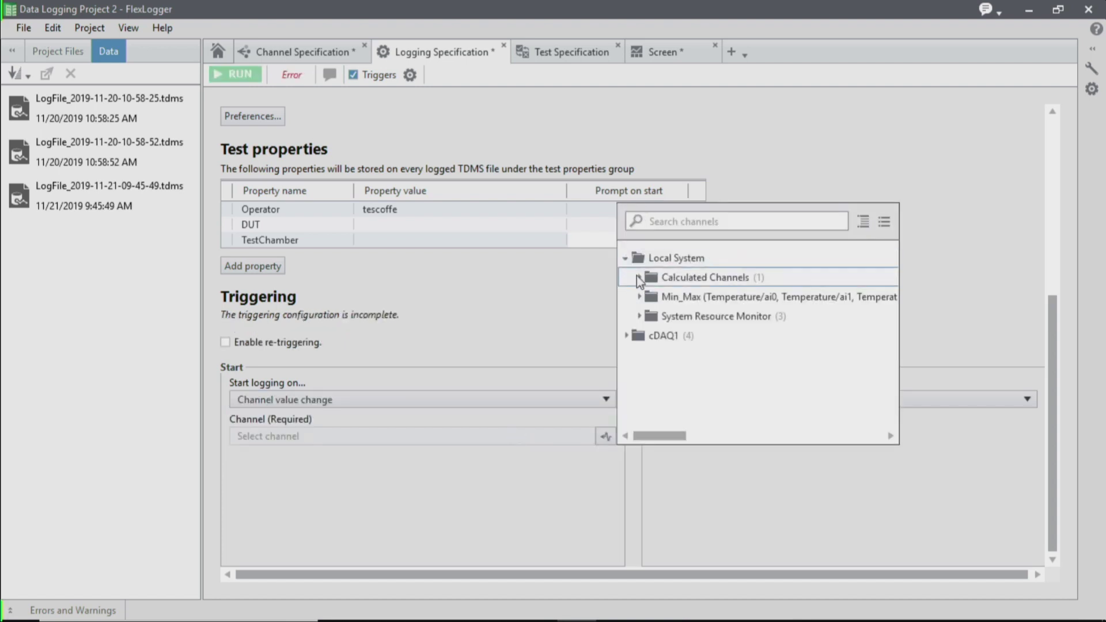
click(637, 278)
click(667, 300)
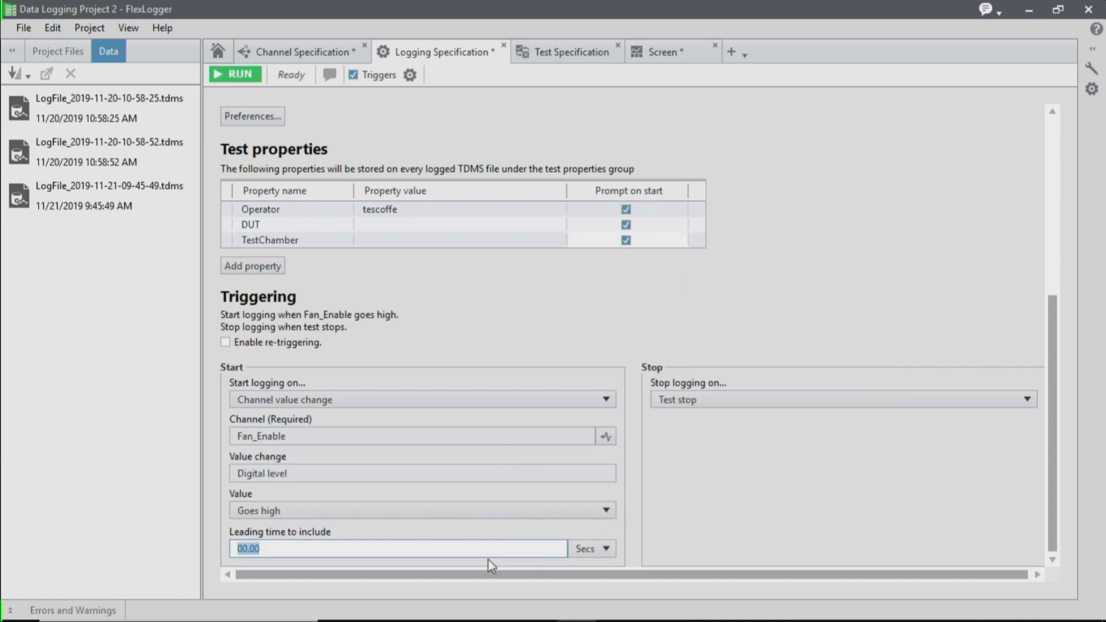
click(593, 323)
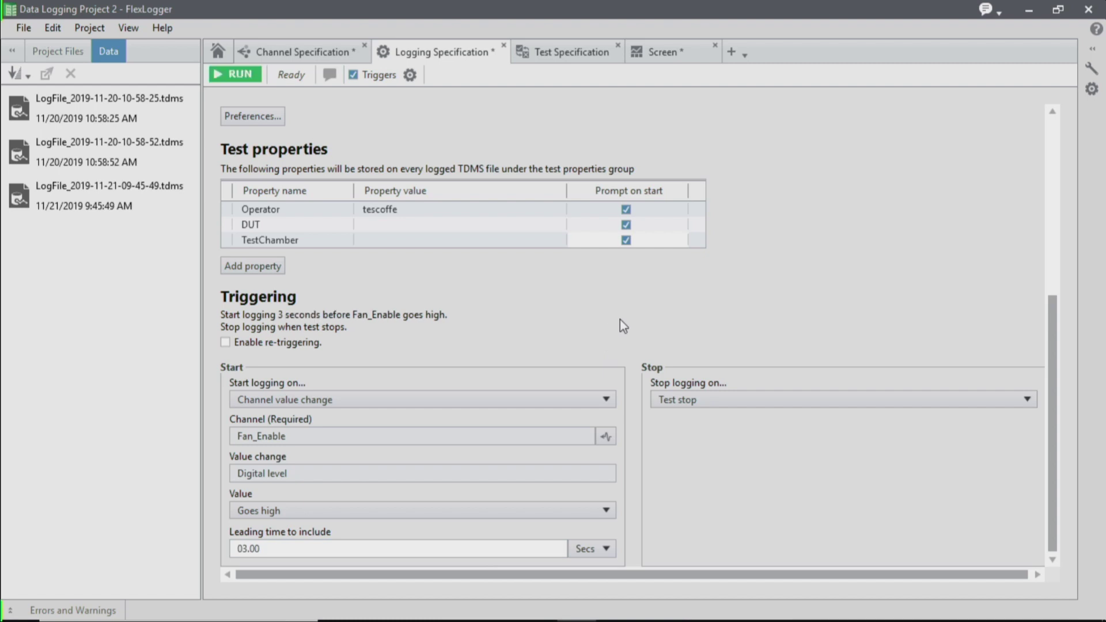
Stop logging on a Fan_Enable channel value change when it goes low
click(791, 401)
click(801, 434)
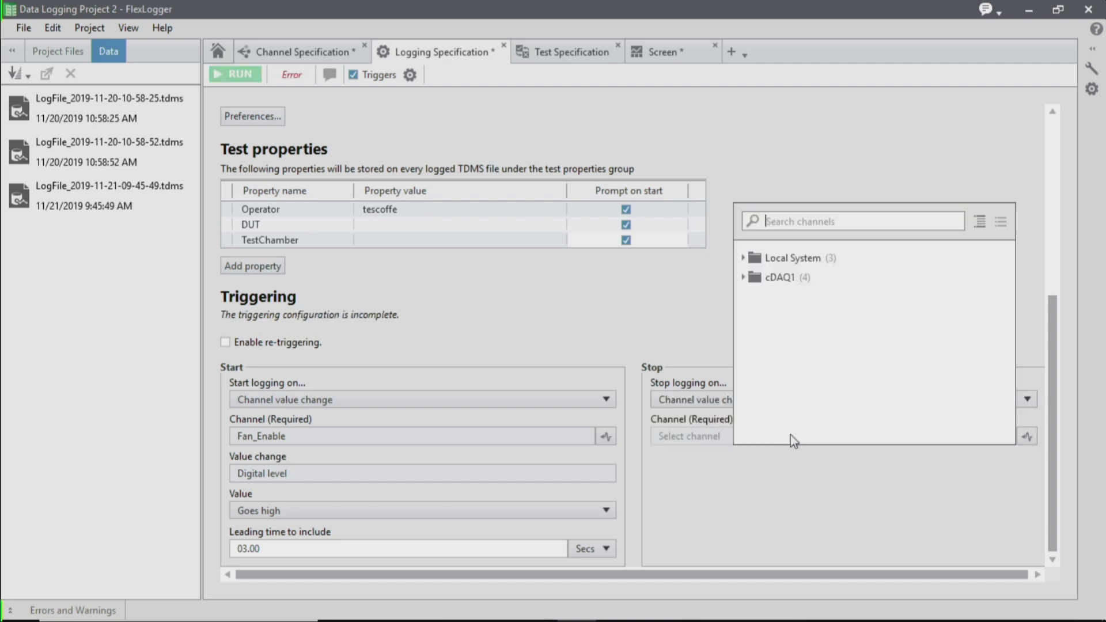
click(743, 258)
click(756, 277)
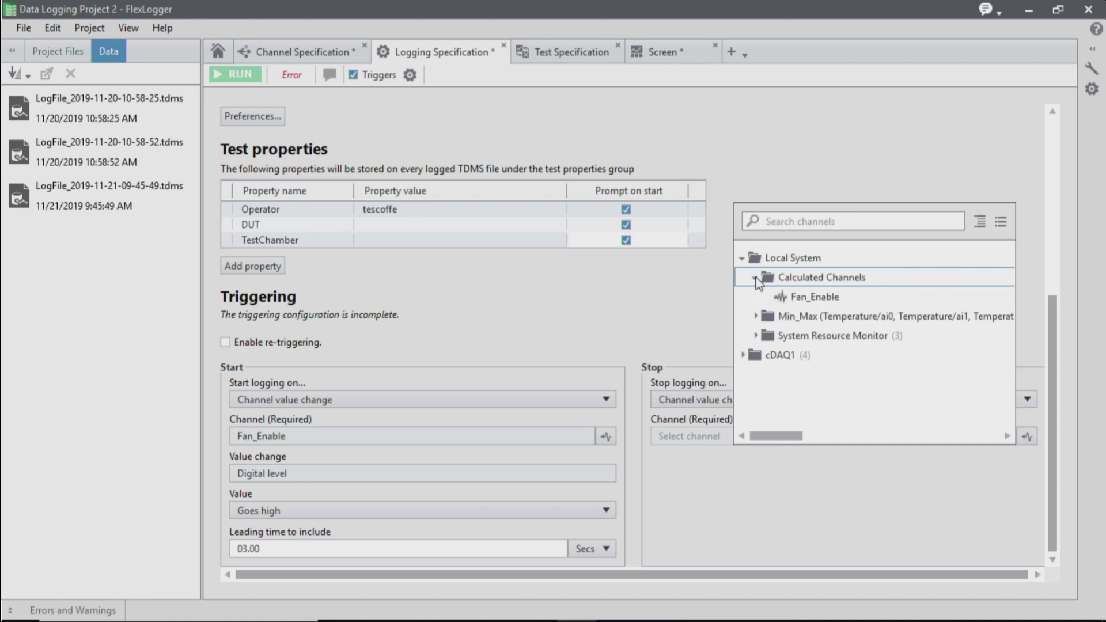
click(795, 297)
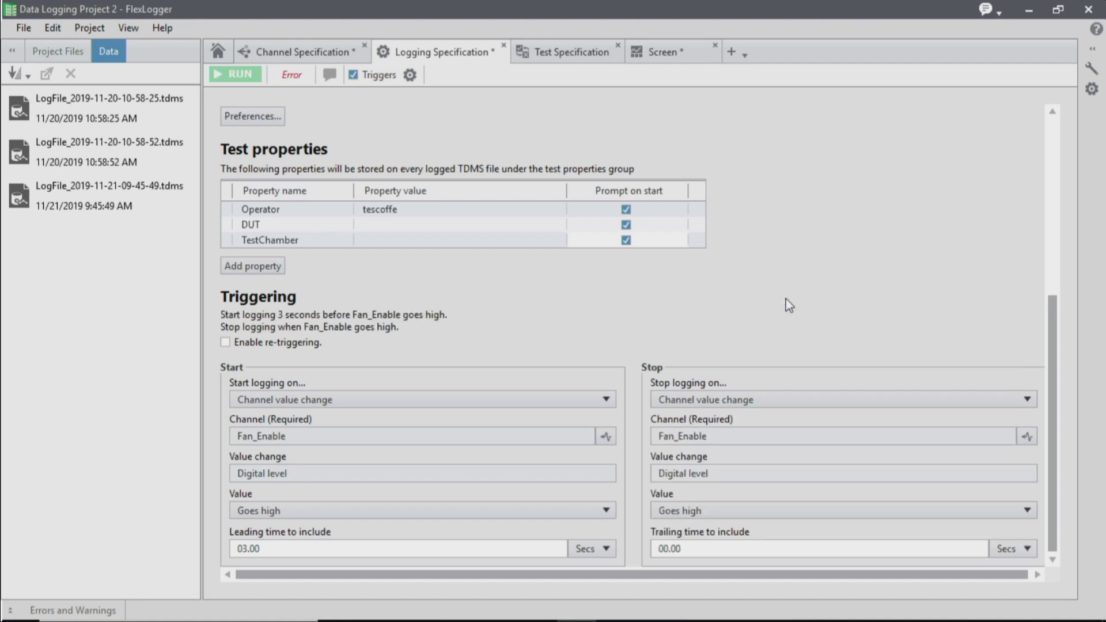
click(788, 510)
click(799, 543)
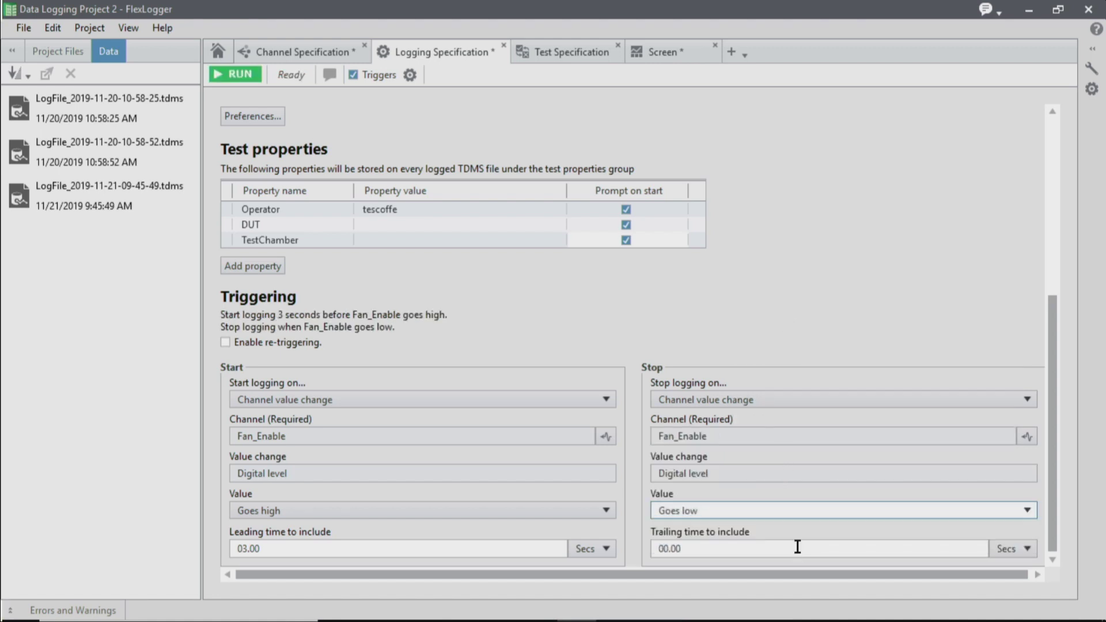
Launch a run from the Screen tab and enter DUT Fan and TestChamber L365
scroll(744, 291, up, 5)
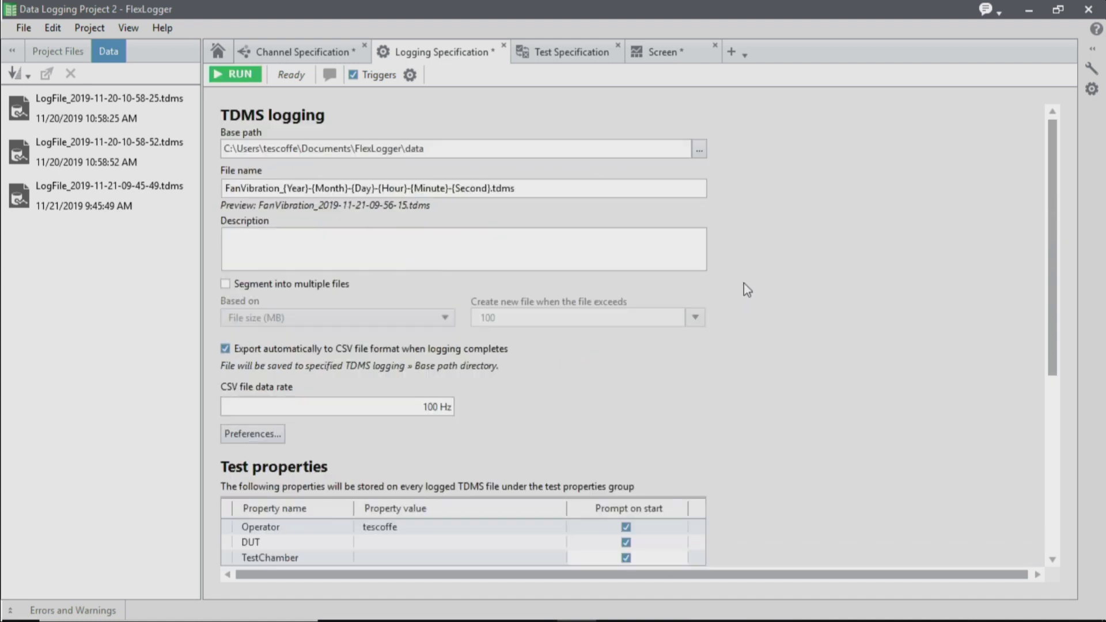
click(679, 50)
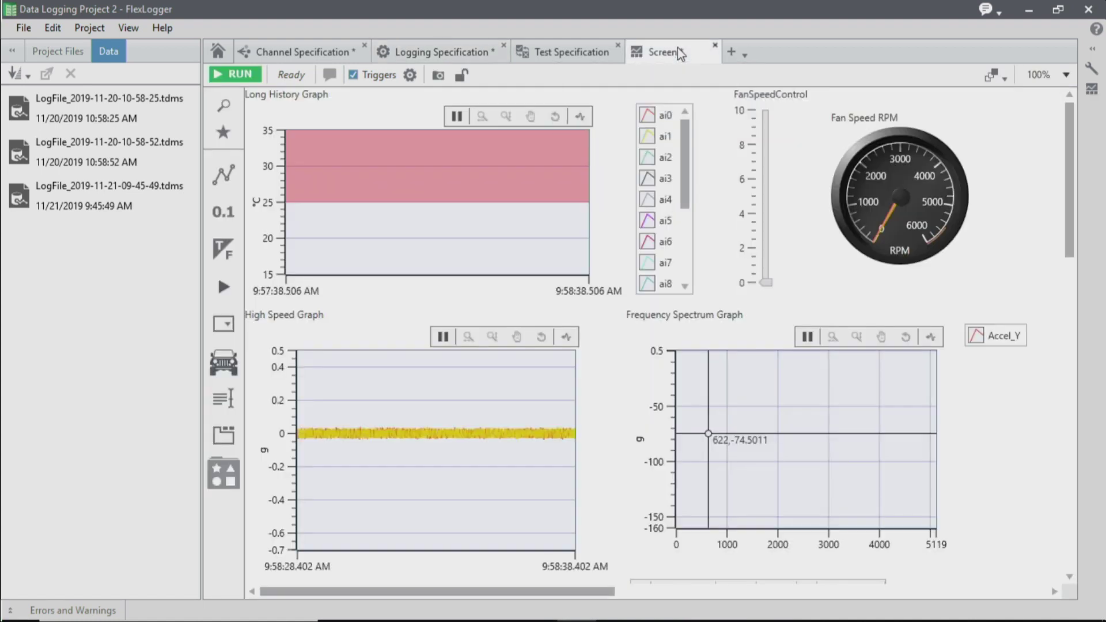
click(240, 74)
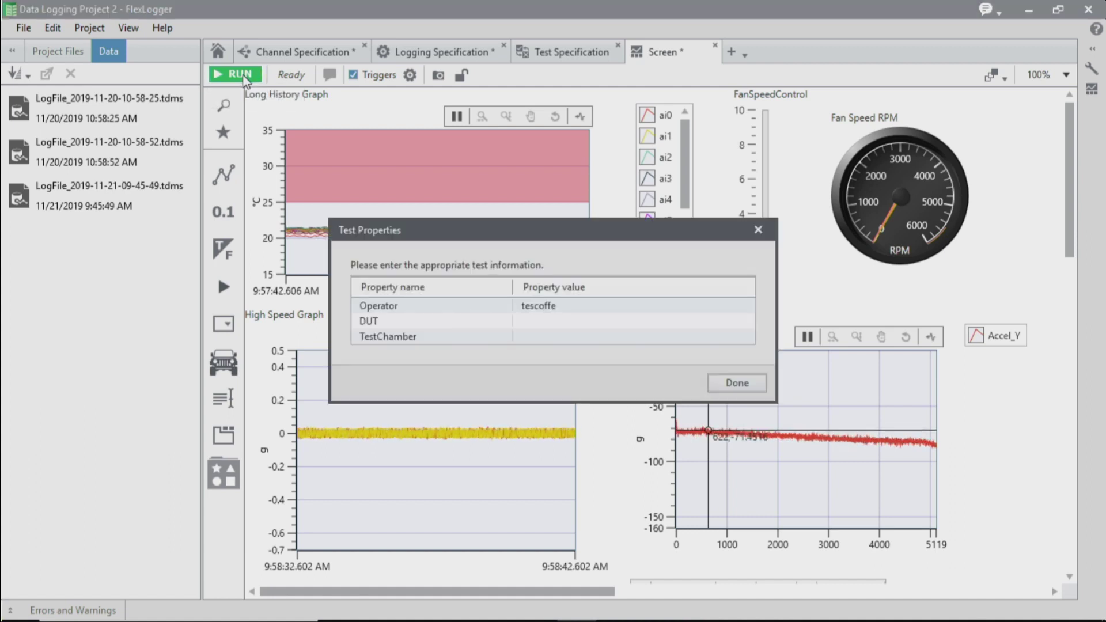
click(553, 324)
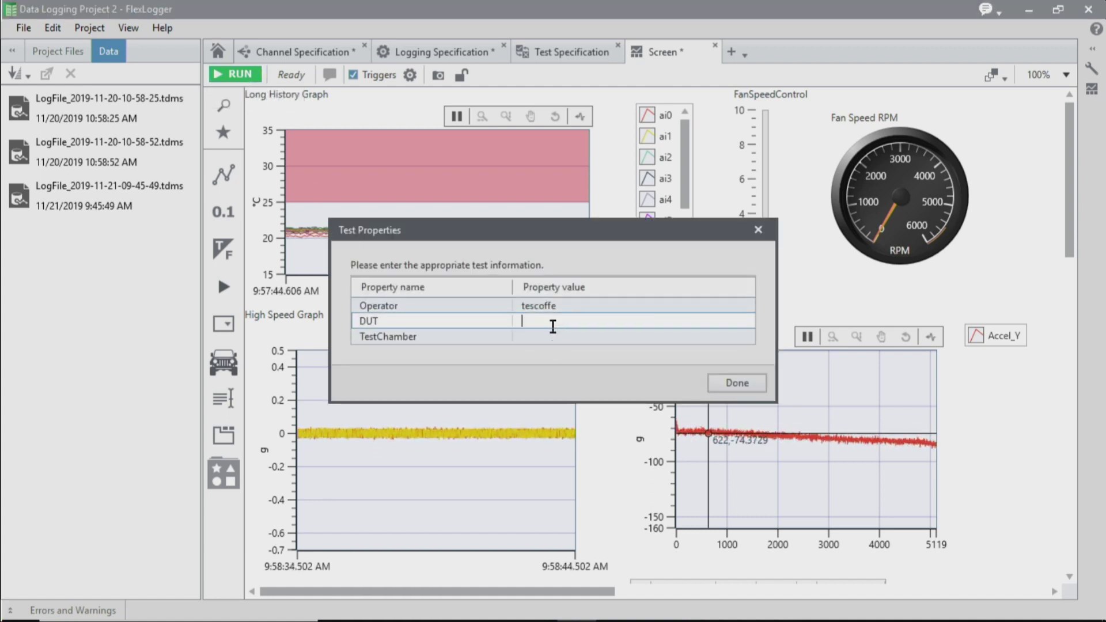
text(Fan)
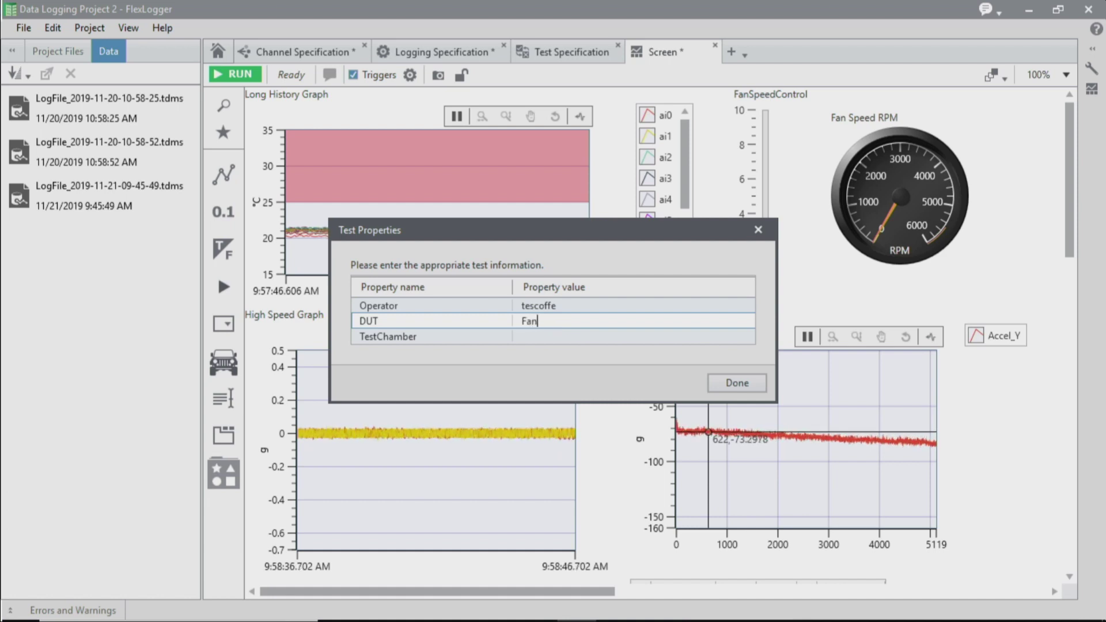
click(531, 339)
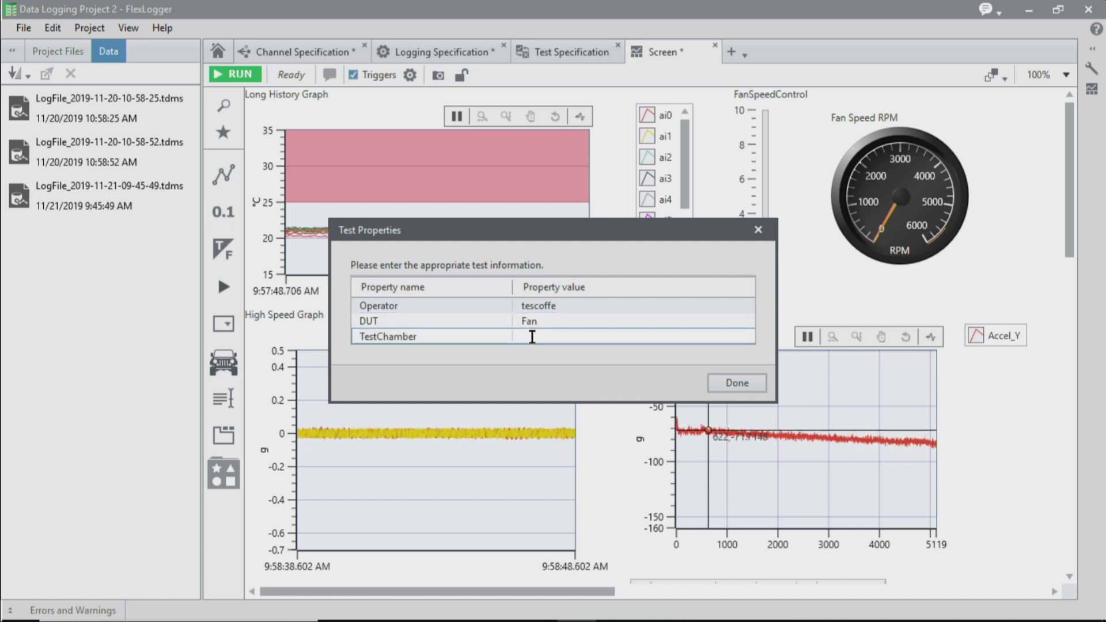
text(L365)
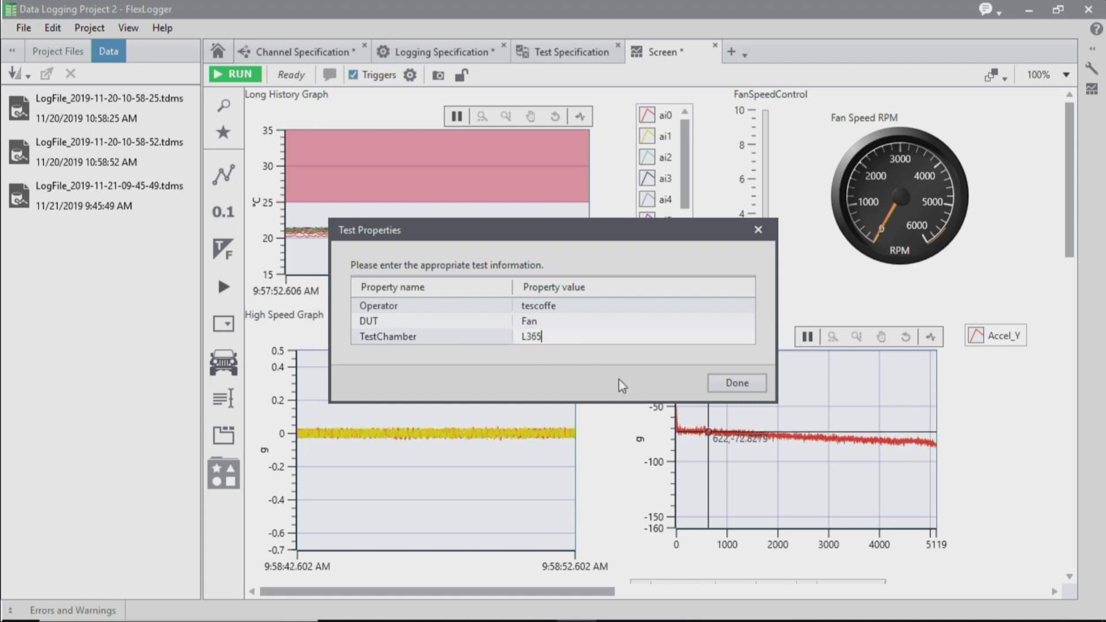
Confirm the test properties and watch the triggered run on the High Speed and Frequency Spectrum graphs
click(734, 385)
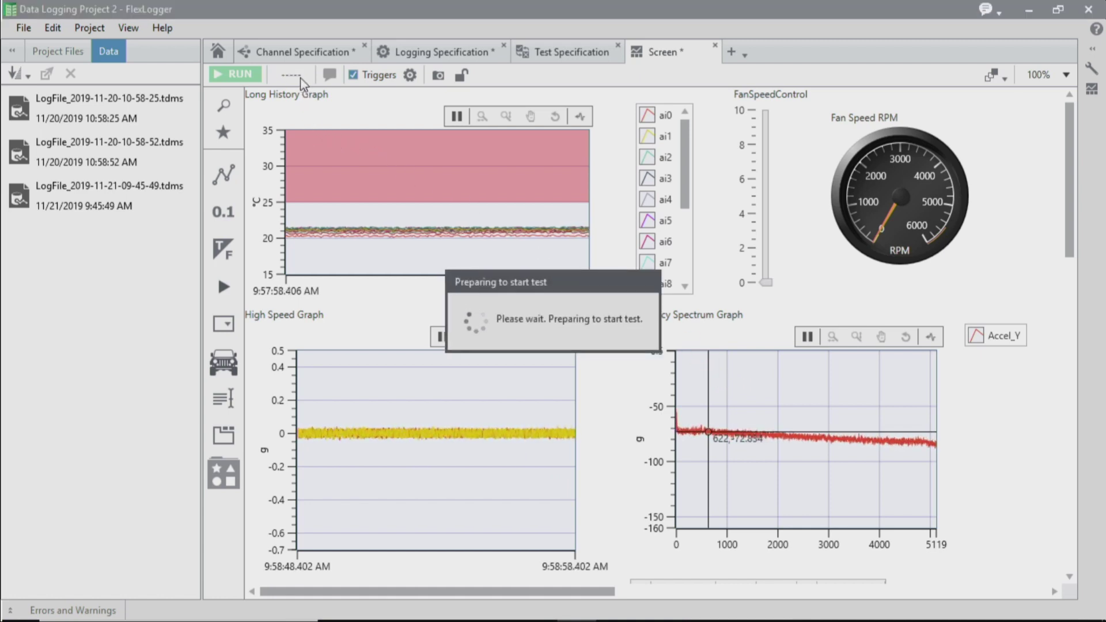
mouse_move(306, 81)
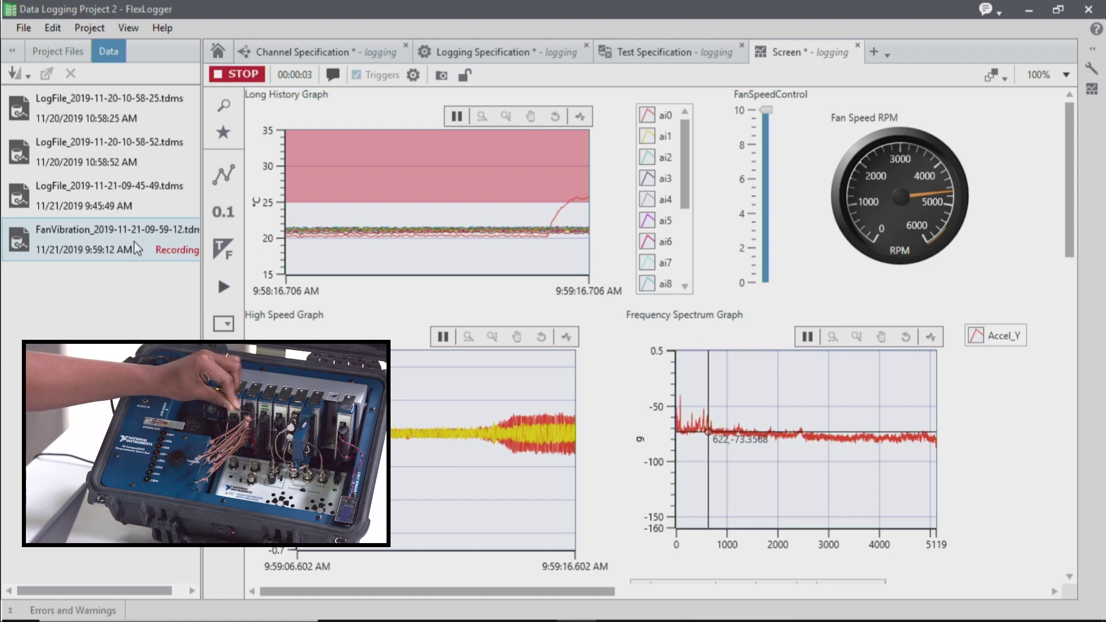
click(441, 424)
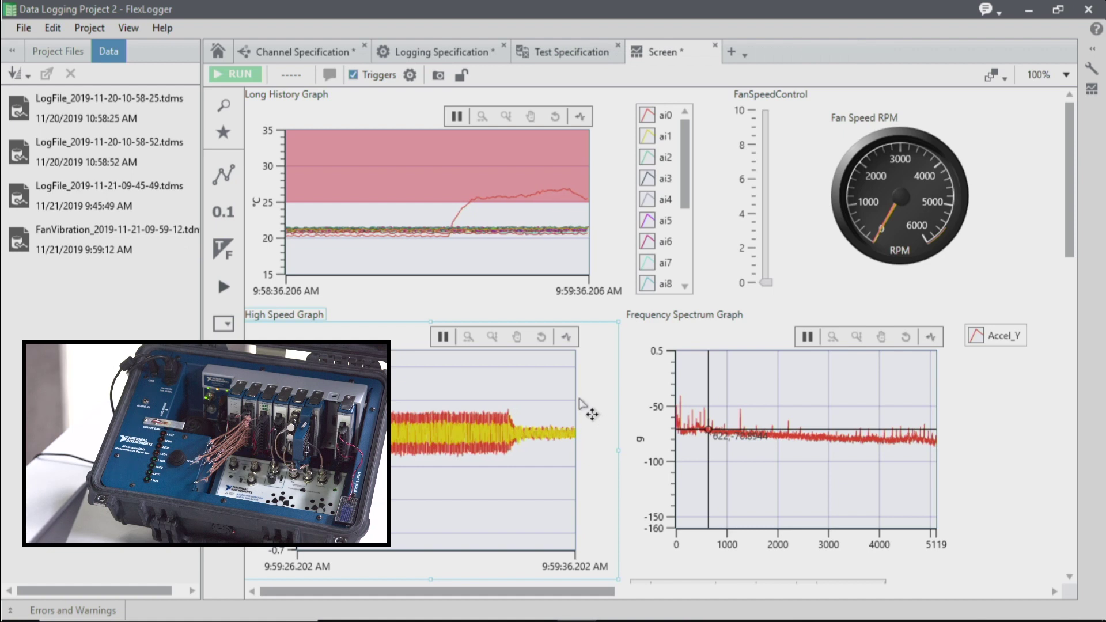
click(625, 397)
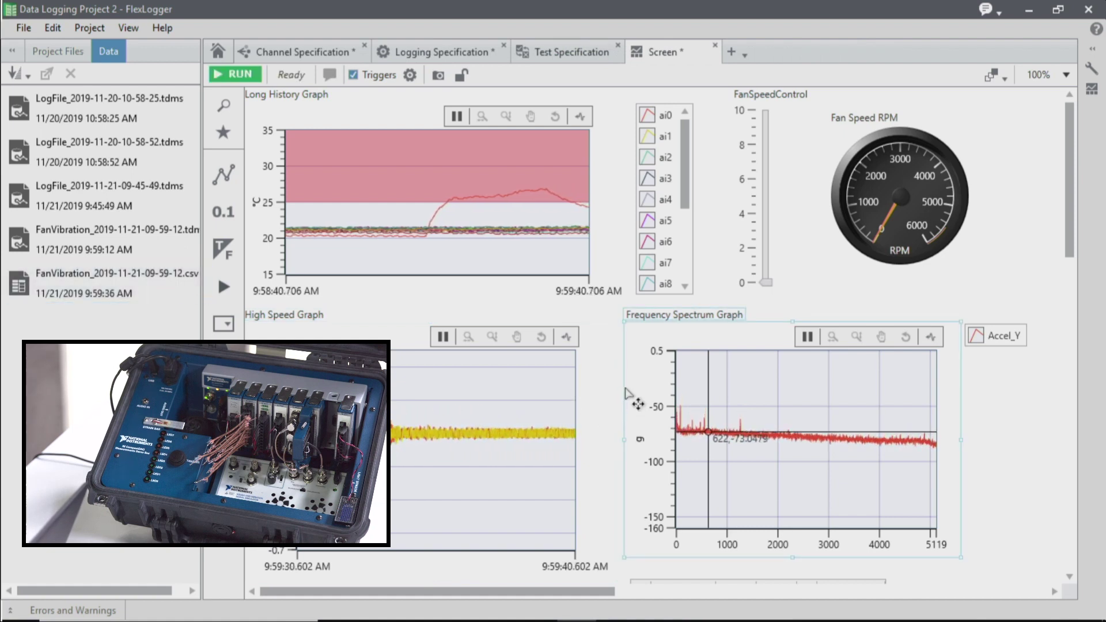
Select the FanVibration .csv and .tdms files and open the .tdms log in TDMS Viewer
click(620, 384)
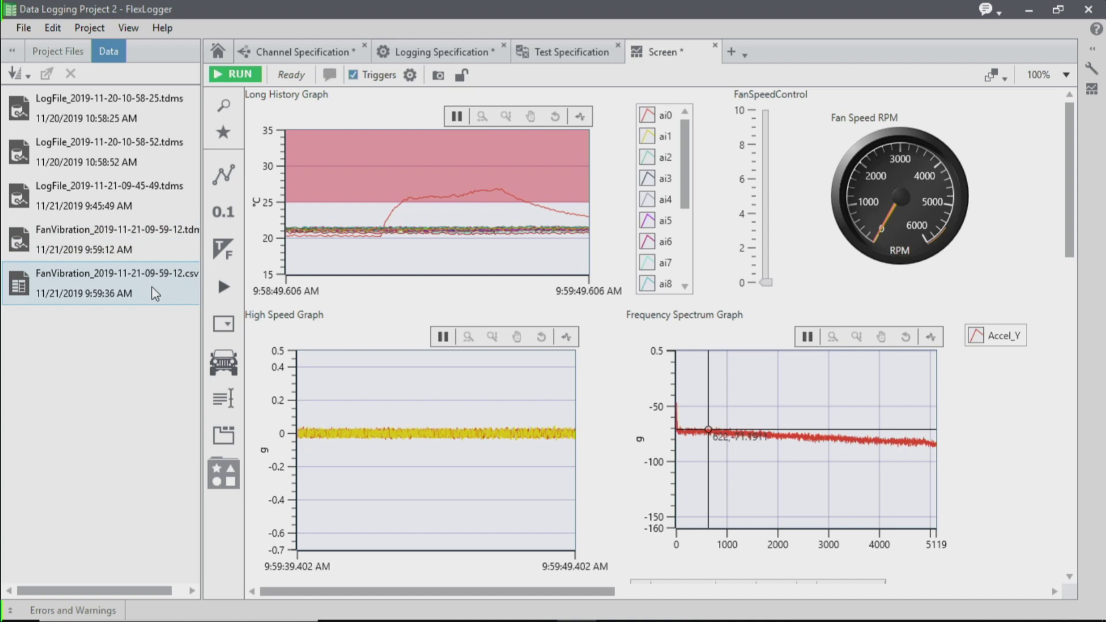
click(161, 289)
ctrl+click(147, 246)
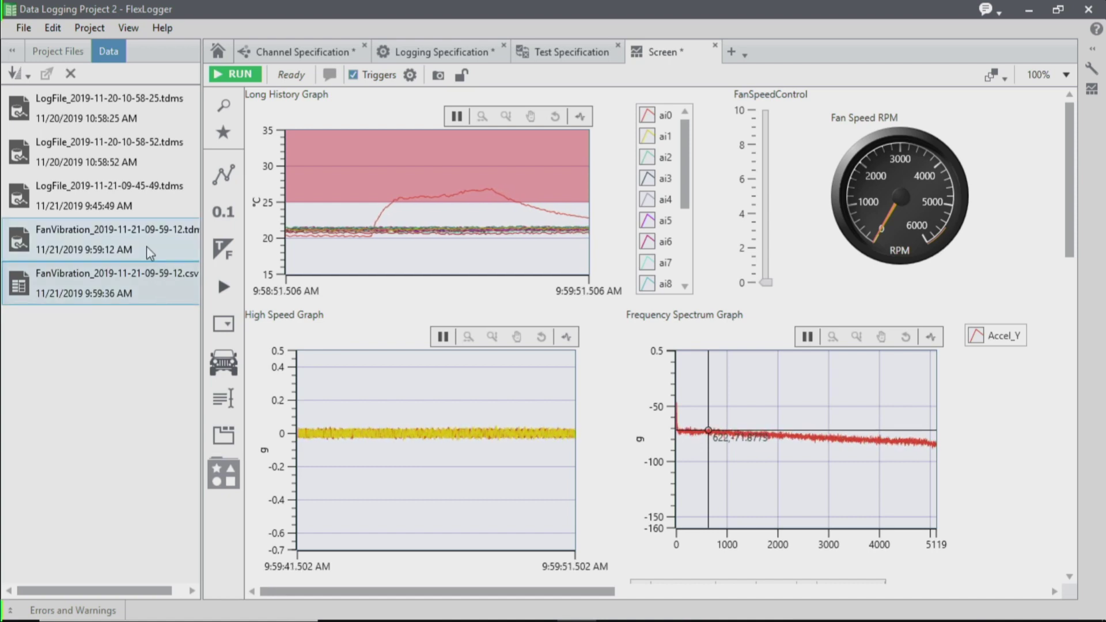
double_click(151, 246)
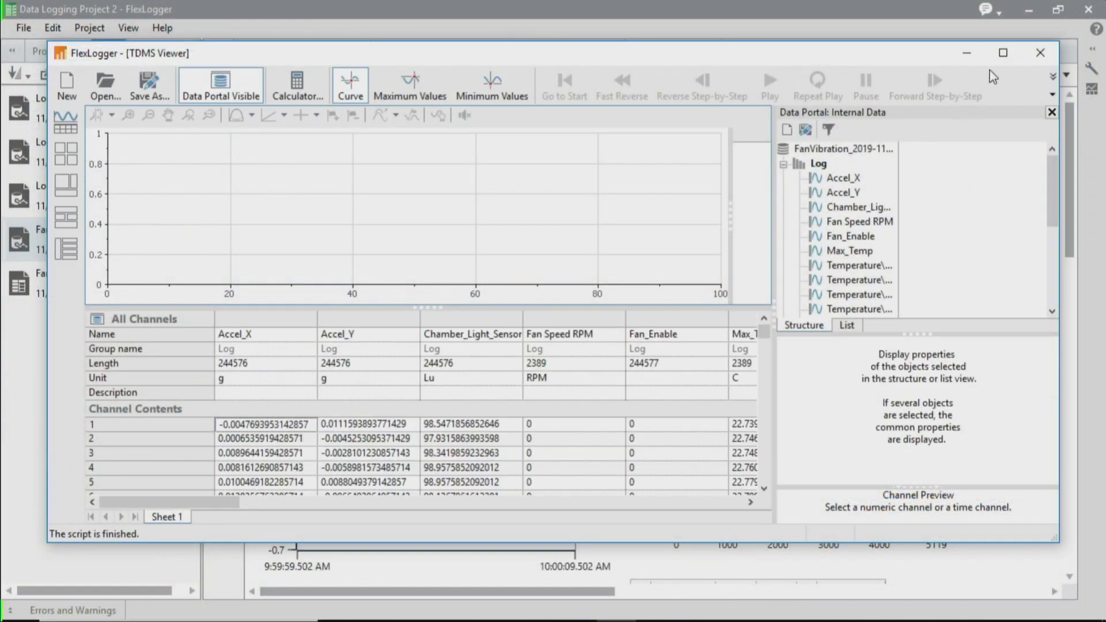
Maximize the viewer and plot Fan Speed RPM and Accel_Y with n Y-Axes [Linear]
click(1003, 54)
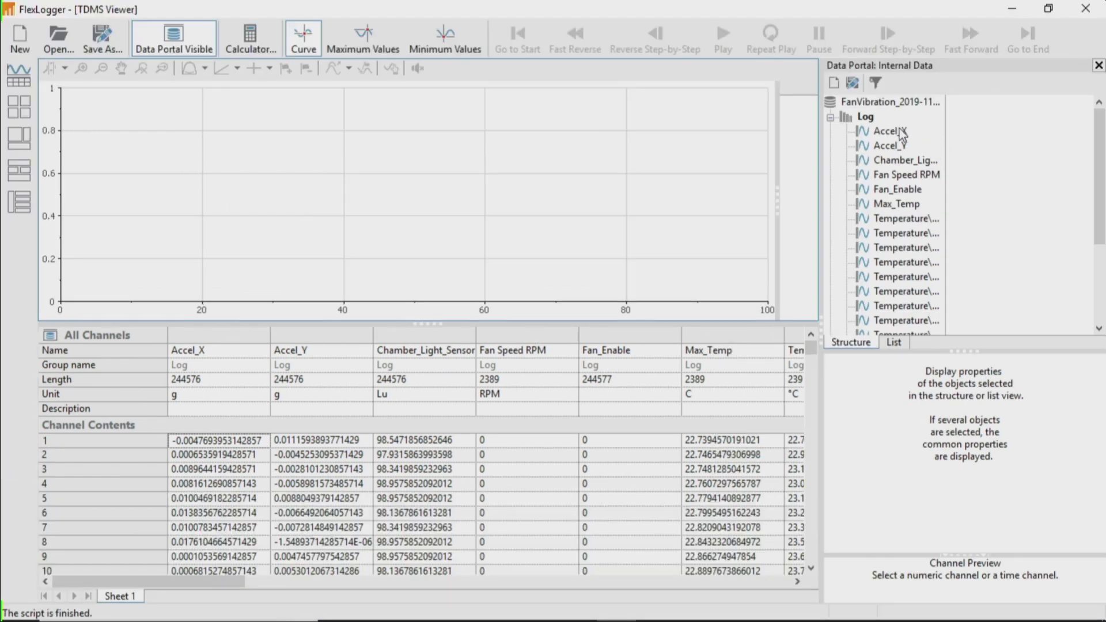
click(909, 178)
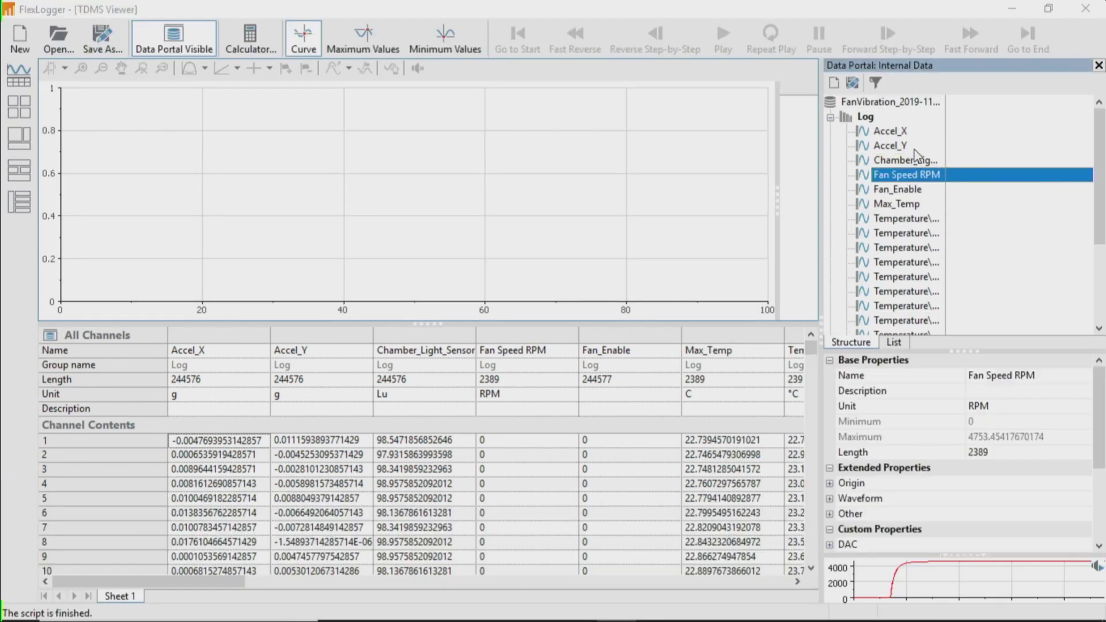
ctrl+click(899, 146)
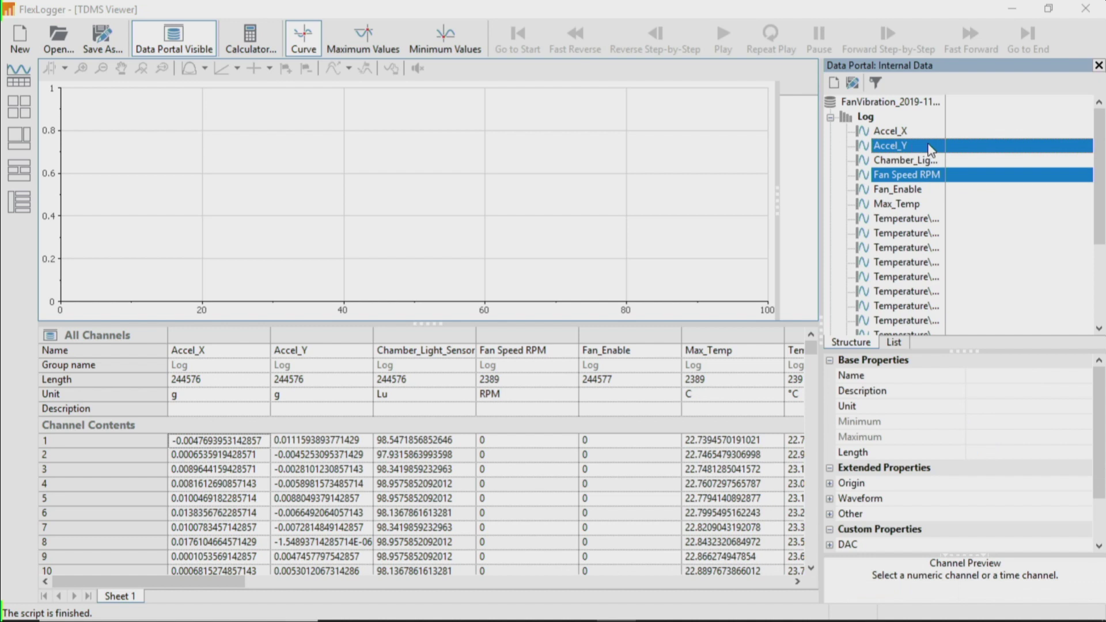
drag(665, 194, 665, 193)
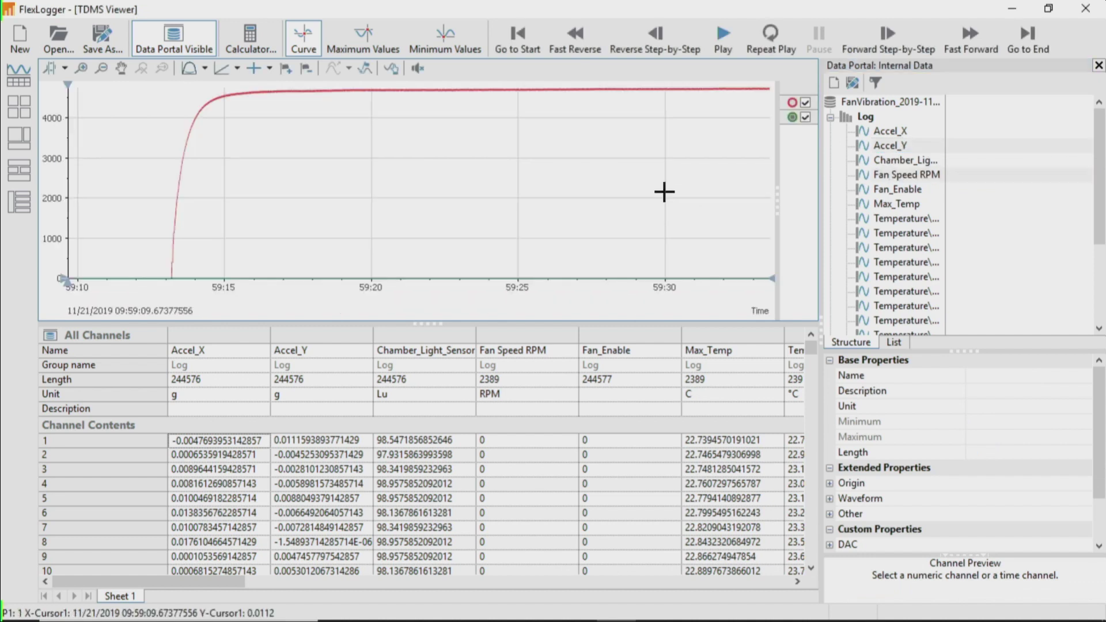
right_click(64, 166)
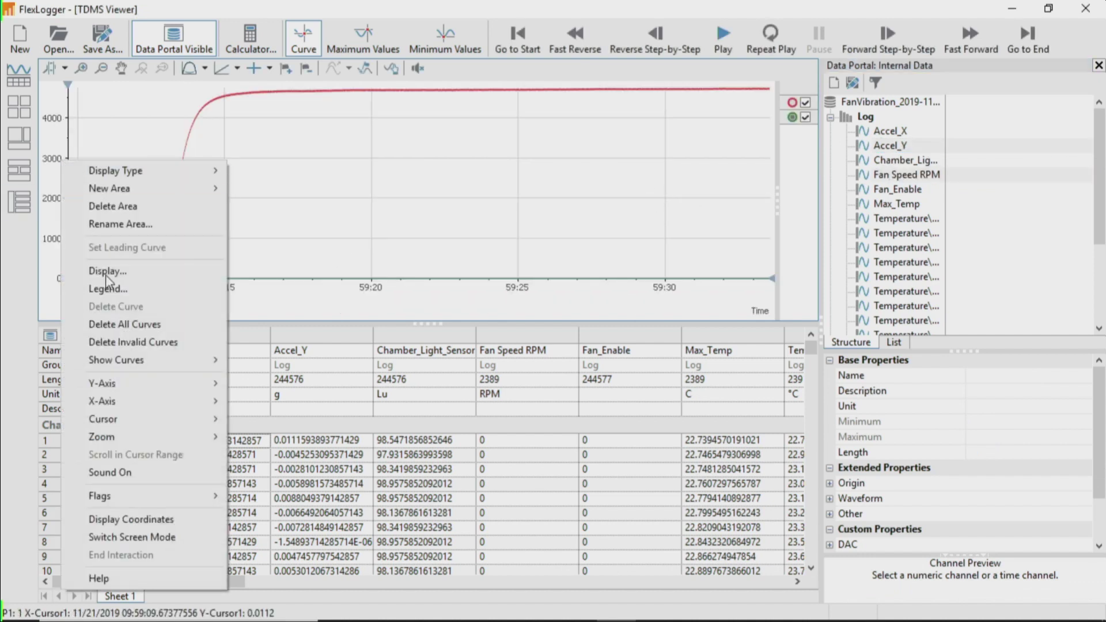
mouse_move(163, 381)
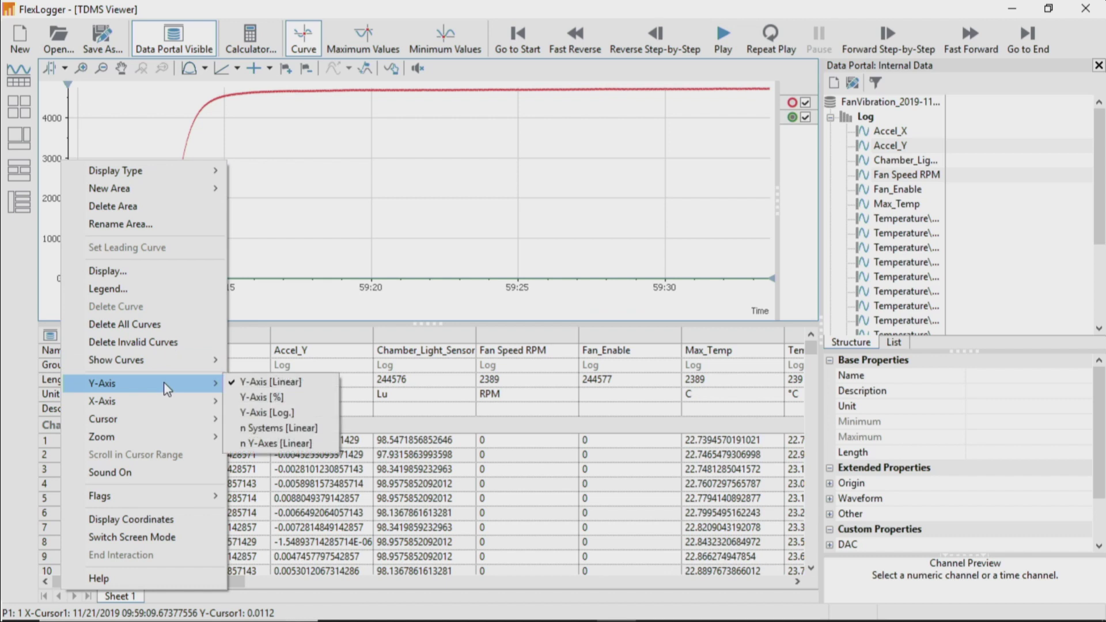
click(312, 443)
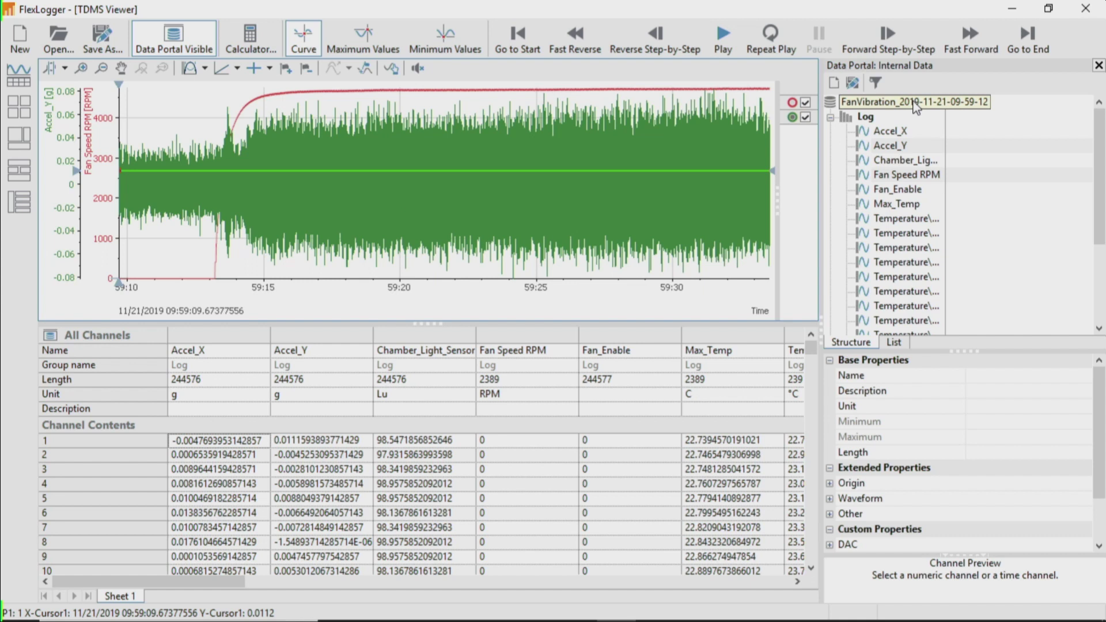
Show the FanVibration file's properties and expand Test_properties to reveal DUT, Operator and TestChamber
click(916, 109)
scroll(907, 403, down, 1)
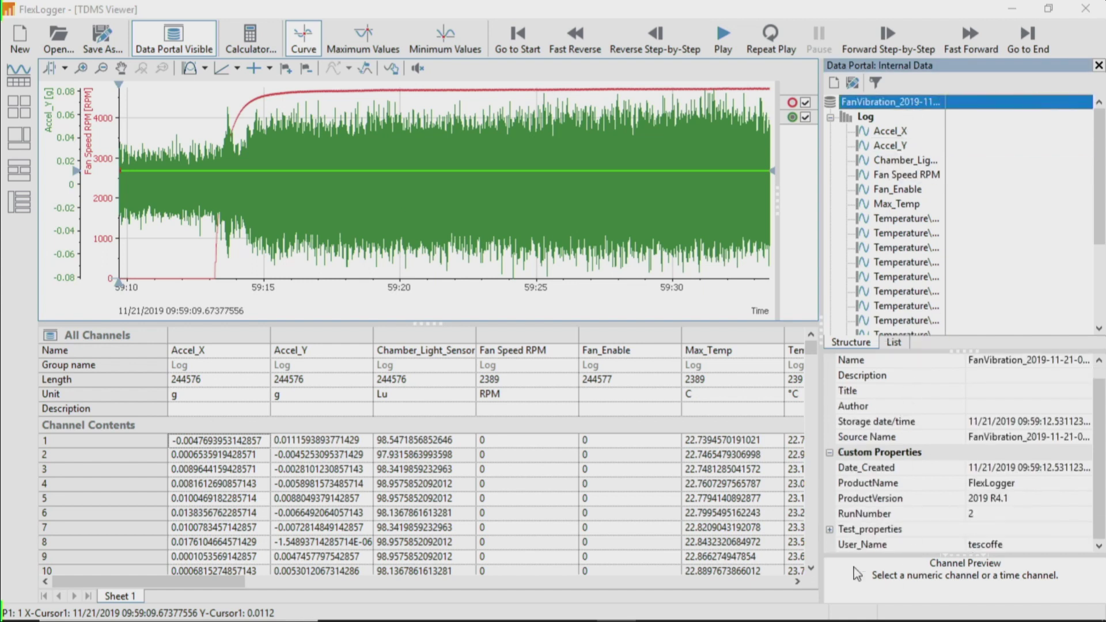
click(833, 529)
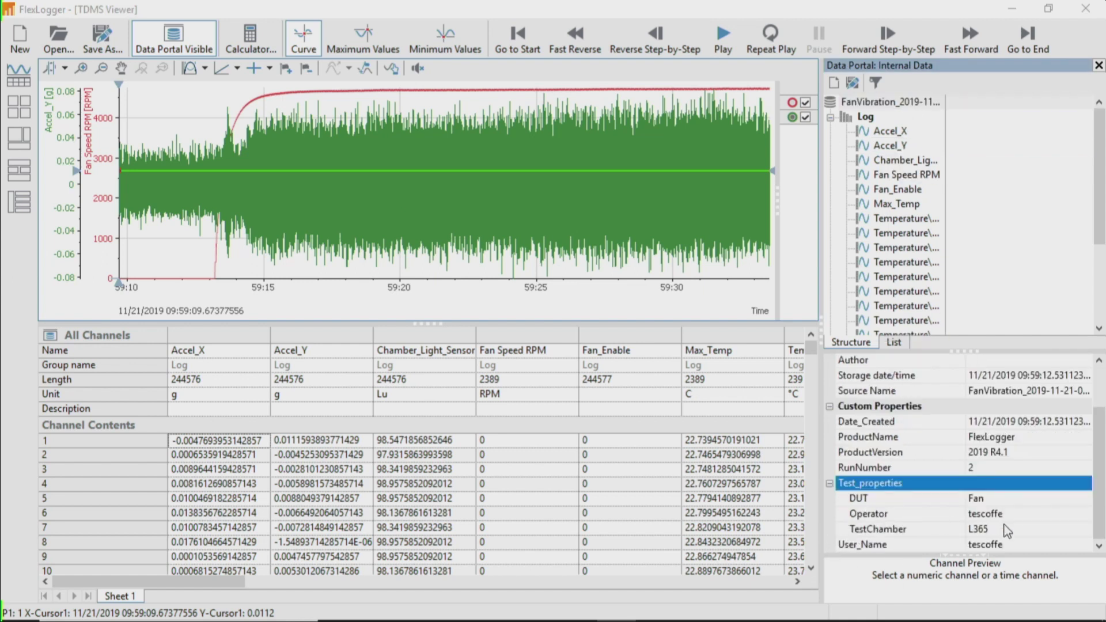